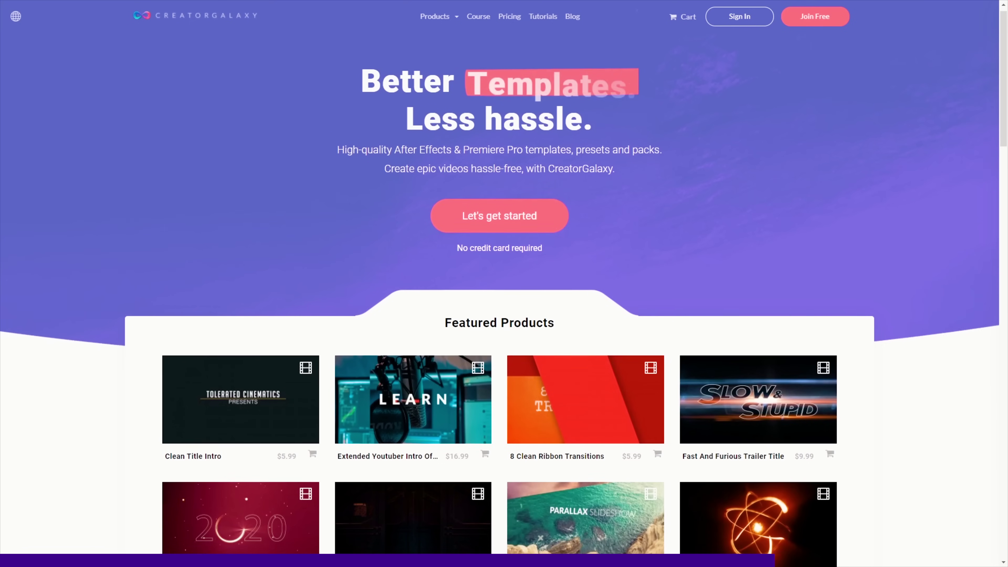
- Browse the featured templates on the CreatorGalaxy homepage
{"action": "scroll", "coordinate": [504, 284], "scroll_direction": "down", "scroll_amount": 2}
{"action": "scroll", "coordinate": [504, 283], "scroll_direction": "down", "scroll_amount": 2}
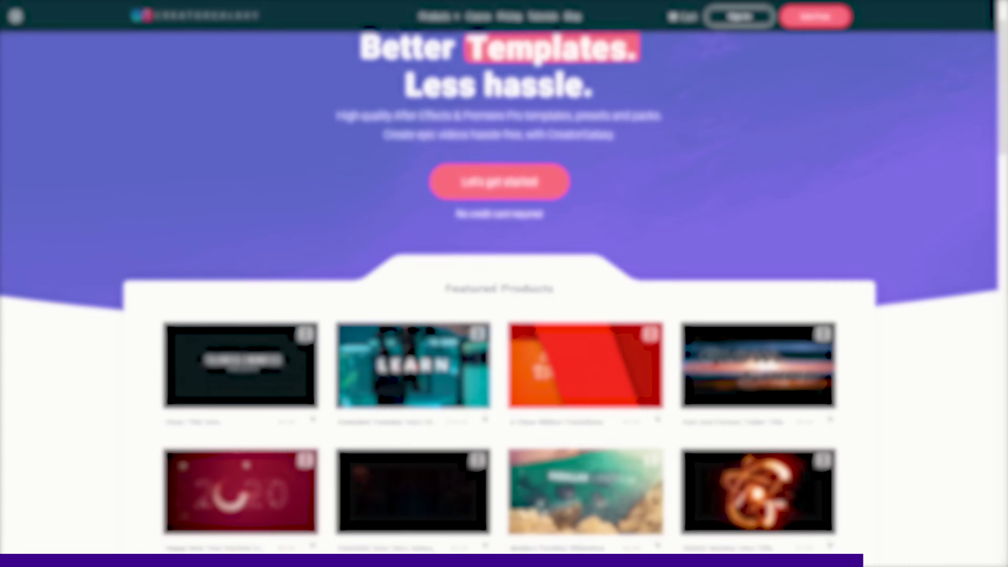
{"action": "scroll", "coordinate": [504, 283], "scroll_direction": "down", "scroll_amount": 2}
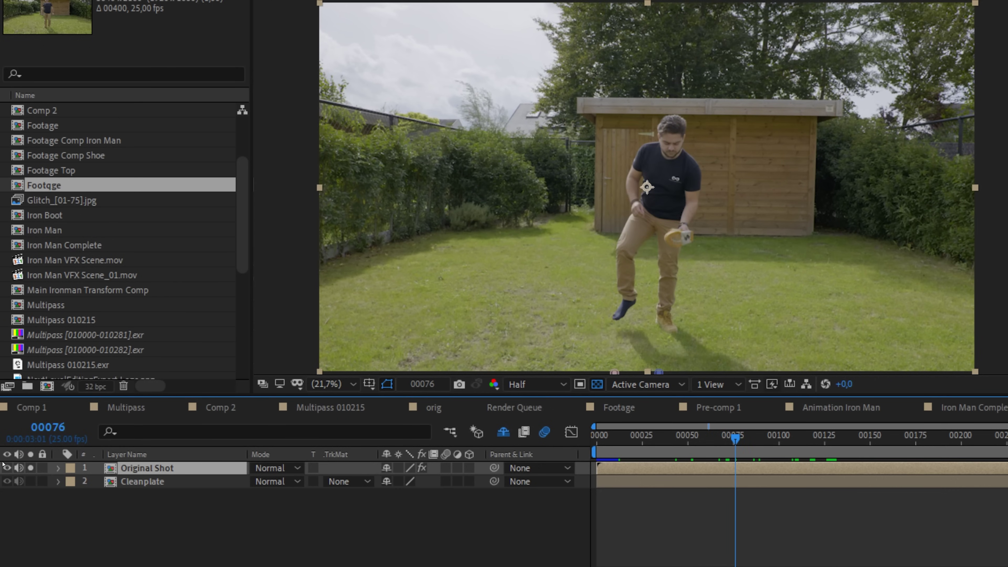
- Switch to After Effects, deselect the Original Shot layer and solo the Cleanplate layer
{"action": "left_click", "coordinate": [43, 468]}
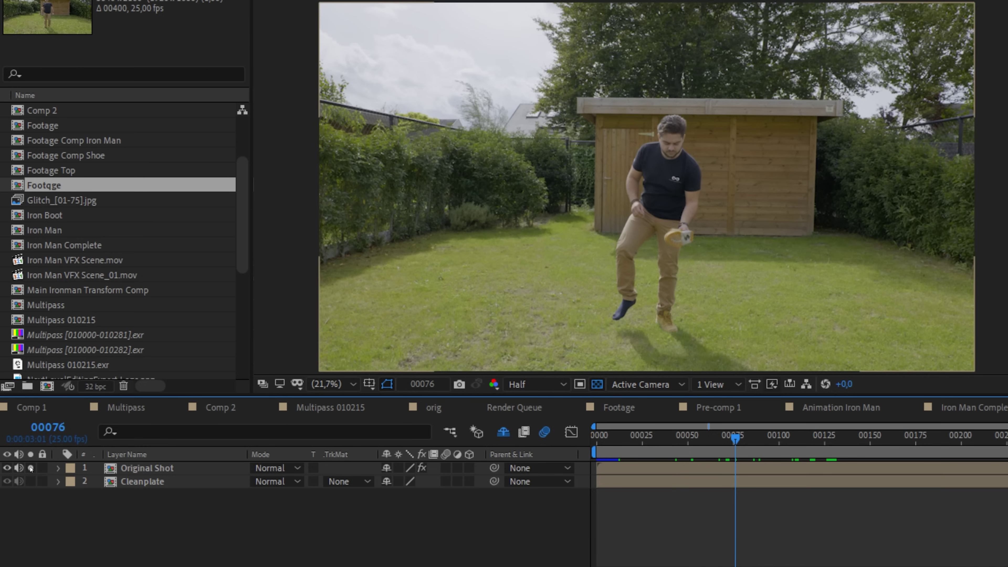
{"action": "left_click", "coordinate": [30, 481]}
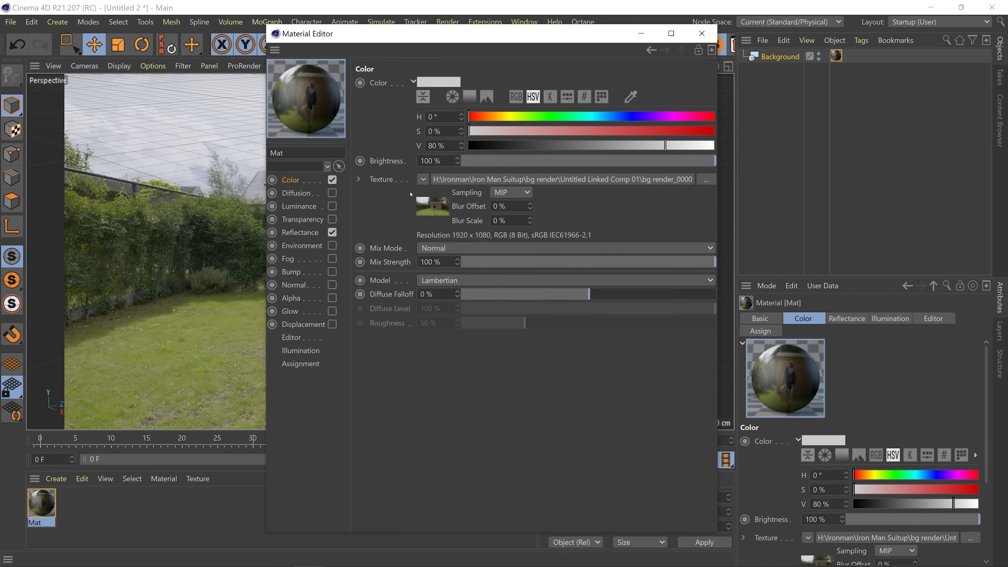
- In Cinema 4D, open the background material's bg_render texture settings and play the footage from the first frame
{"action": "left_click", "coordinate": [420, 202]}
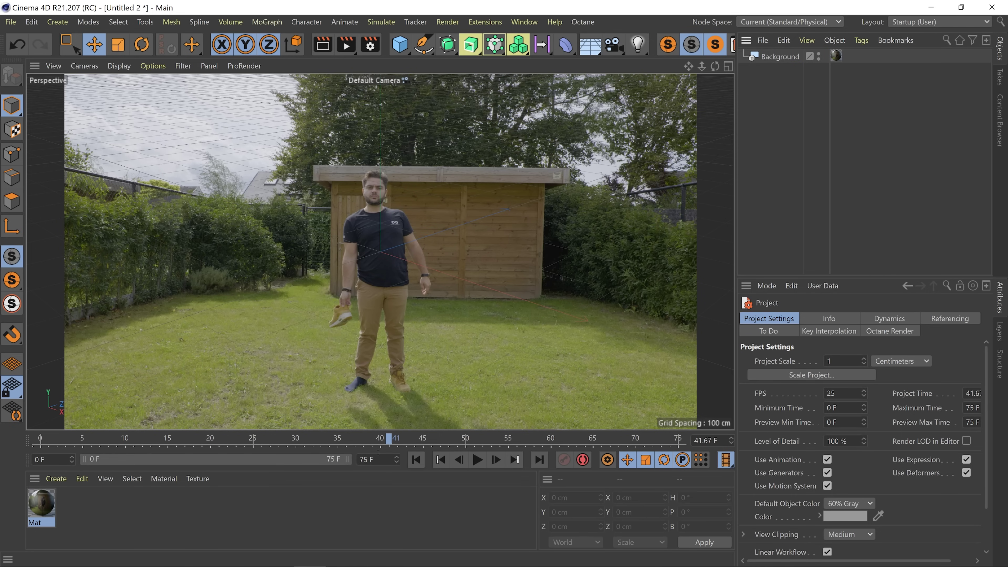
{"action": "left_click", "coordinate": [416, 459]}
{"action": "left_click", "coordinate": [477, 459]}
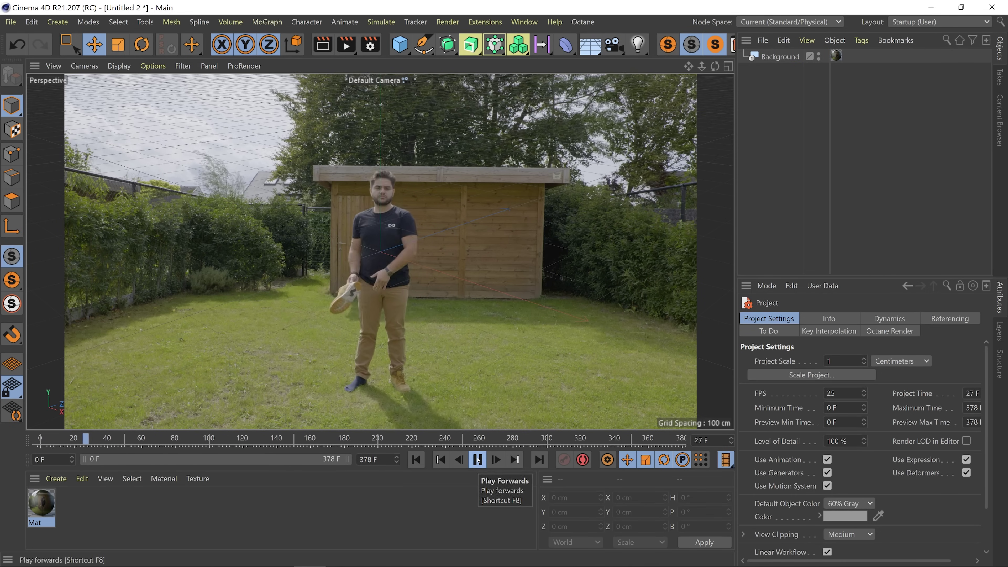
- Bring the shoe and its stitching from another open project into the background scene and play the timeline
{"action": "left_click", "coordinate": [525, 22]}
{"action": "left_click", "coordinate": [563, 417]}
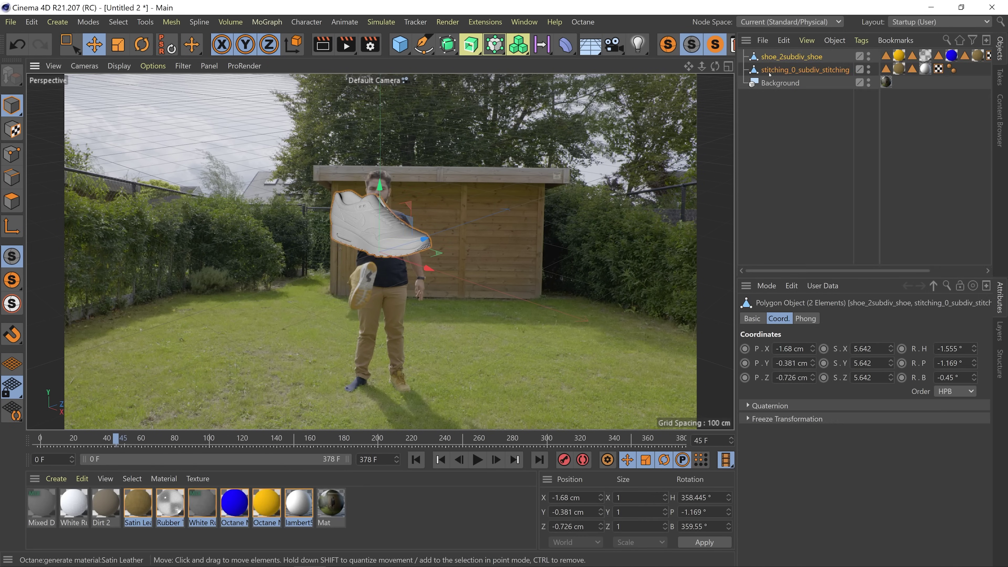
{"action": "left_click", "coordinate": [477, 459]}
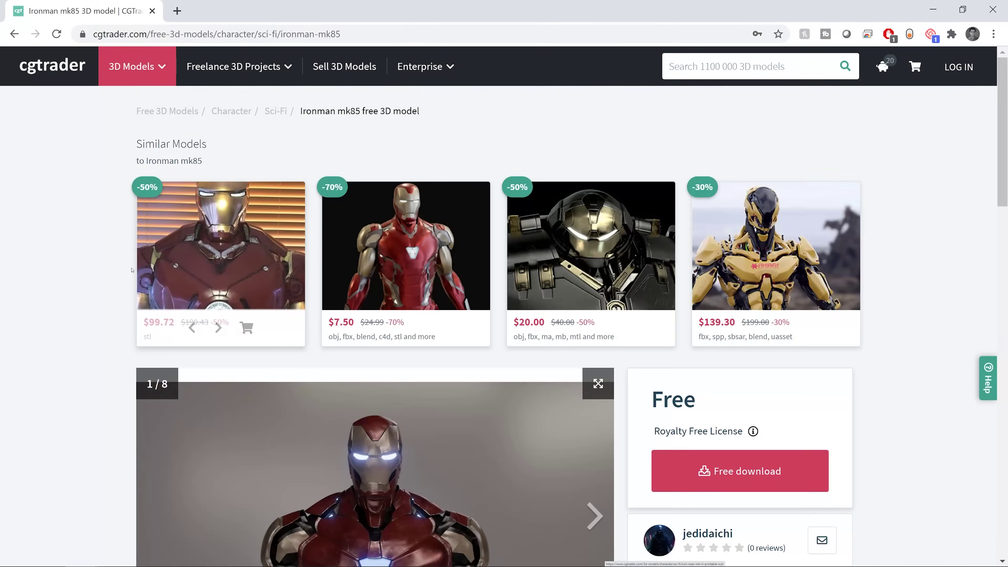
- Switch to the CGTrader page and look through the preview images of the free Ironman mk85 3D model
{"action": "scroll", "coordinate": [533, 306], "scroll_direction": "down", "scroll_amount": 5}
{"action": "left_click", "coordinate": [595, 258]}
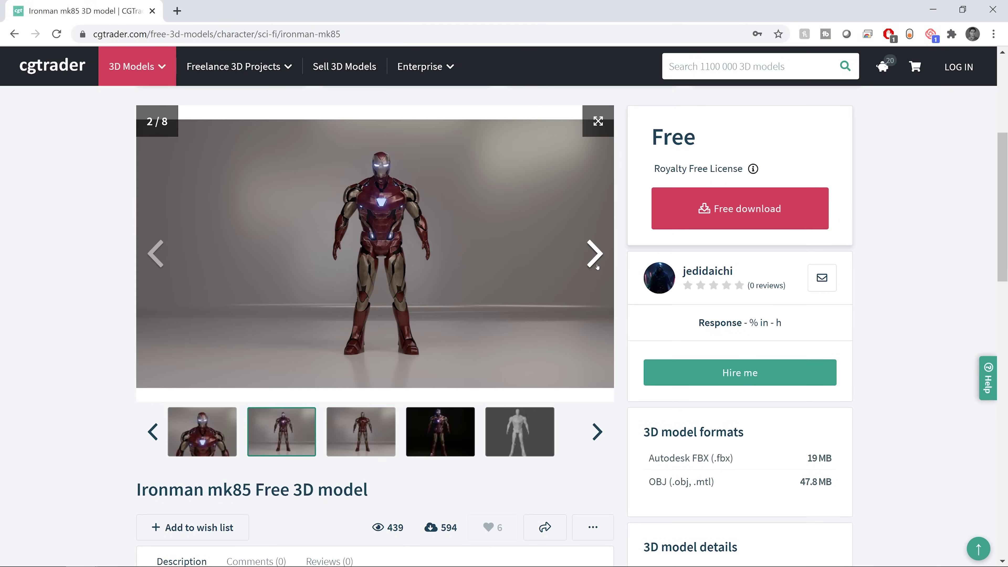
{"action": "left_click", "coordinate": [597, 264]}
{"action": "left_click", "coordinate": [596, 264]}
{"action": "left_click", "coordinate": [597, 267]}
{"action": "left_click", "coordinate": [597, 267]}
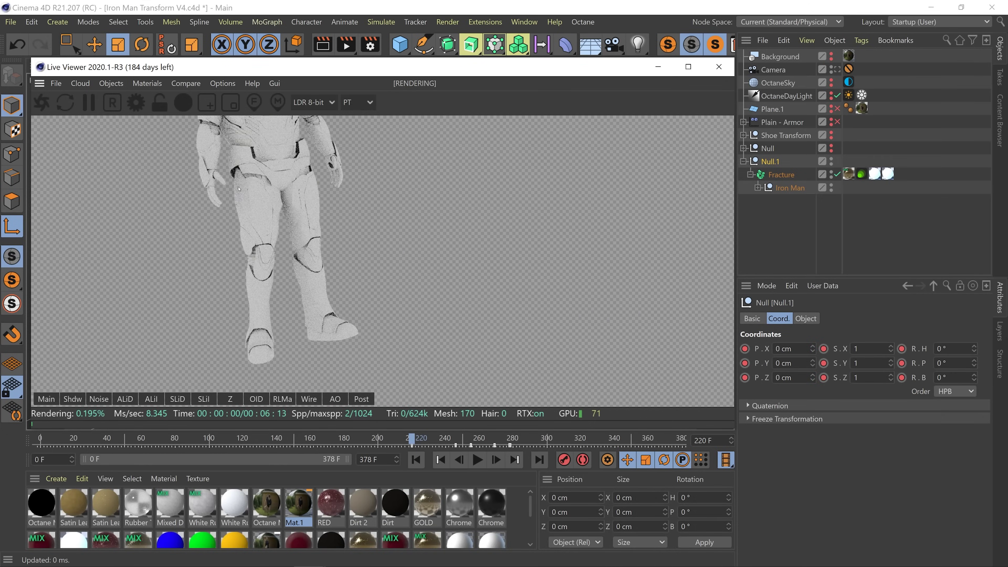
- Inspect the Iron Man suit in the Octane Live Viewer from several angles, including the helmet's front and side
{"action": "left_click_drag", "start_coordinate": [244, 238], "coordinate": [314, 330]}
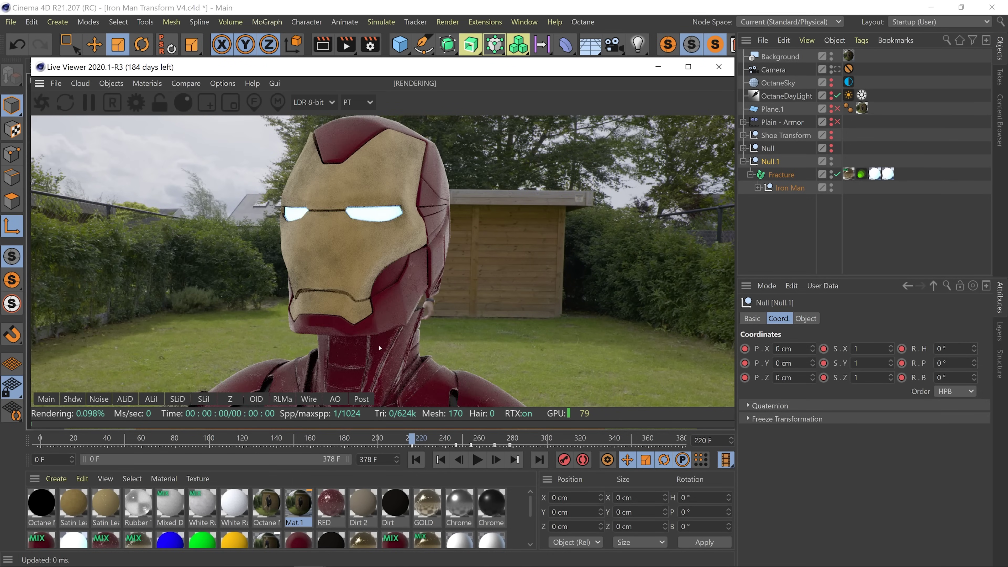
{"action": "left_click_drag", "start_coordinate": [379, 347], "coordinate": [293, 332]}
{"action": "left_click_drag", "start_coordinate": [404, 348], "coordinate": [127, 417]}
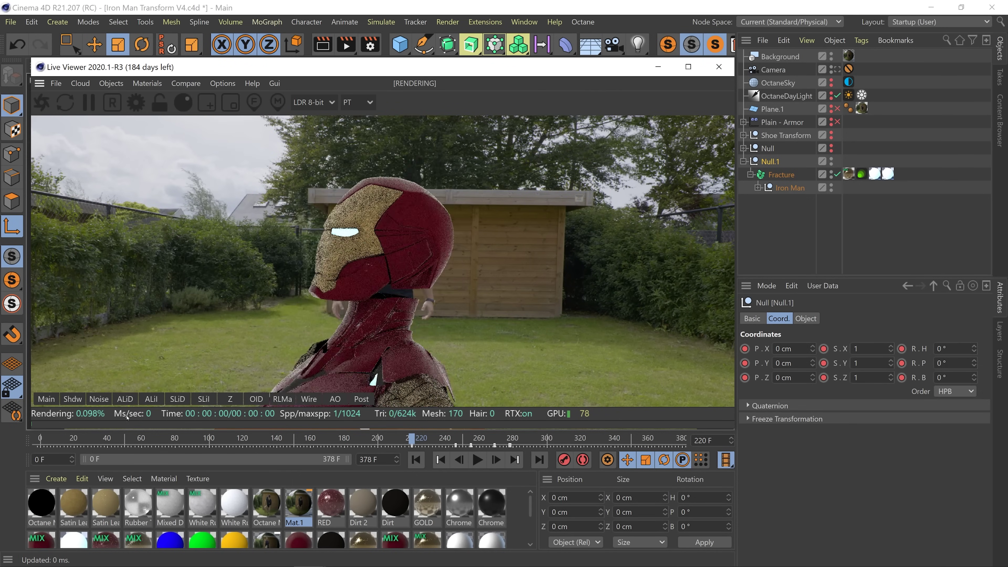
{"action": "left_click_drag", "start_coordinate": [343, 352], "coordinate": [573, 361]}
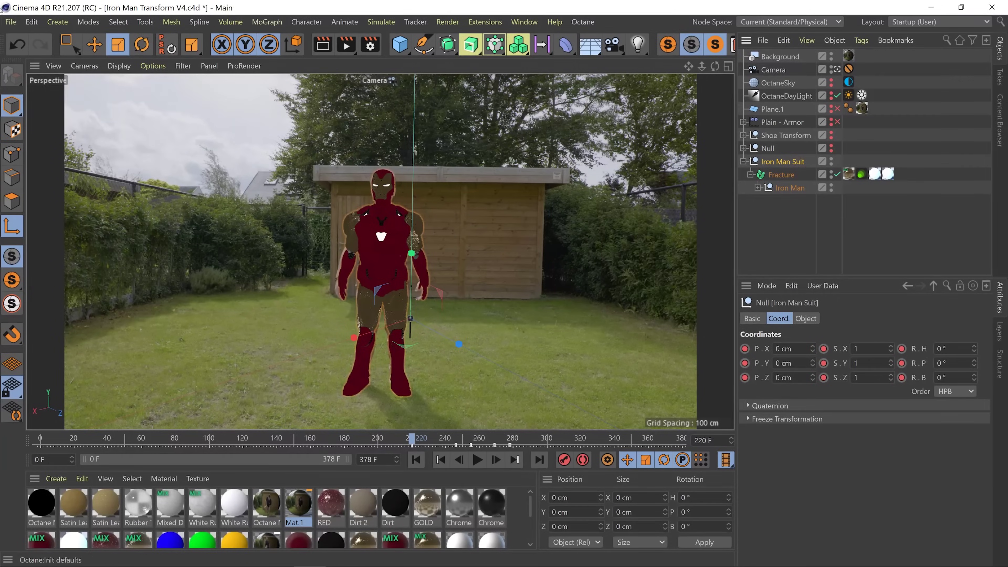
- Open the file commands for exporting the Iron Man suit and open Mixamo's character upload
{"action": "left_click", "coordinate": [10, 21]}
{"action": "mouse_move", "coordinate": [99, 283]}
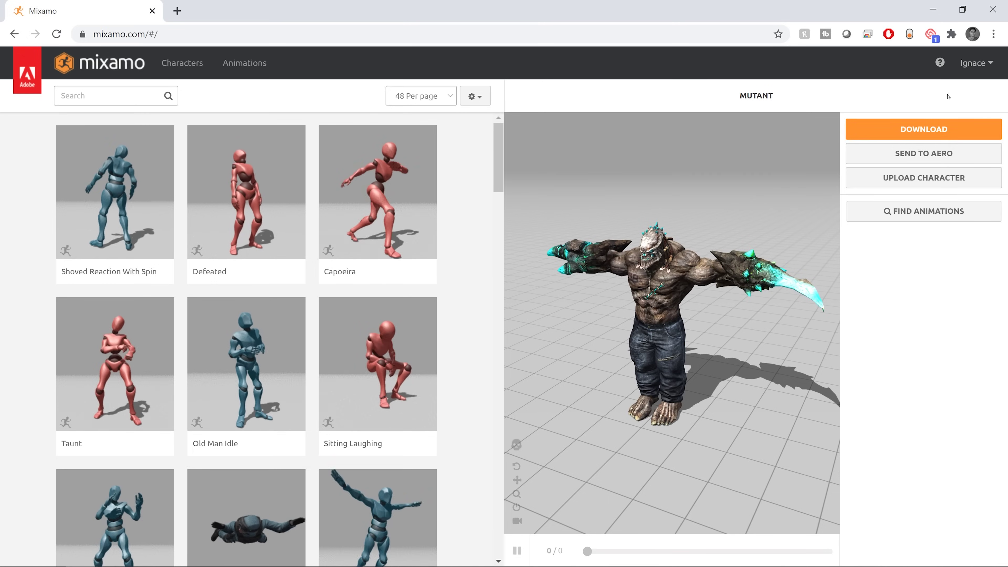
{"action": "left_click", "coordinate": [934, 182]}
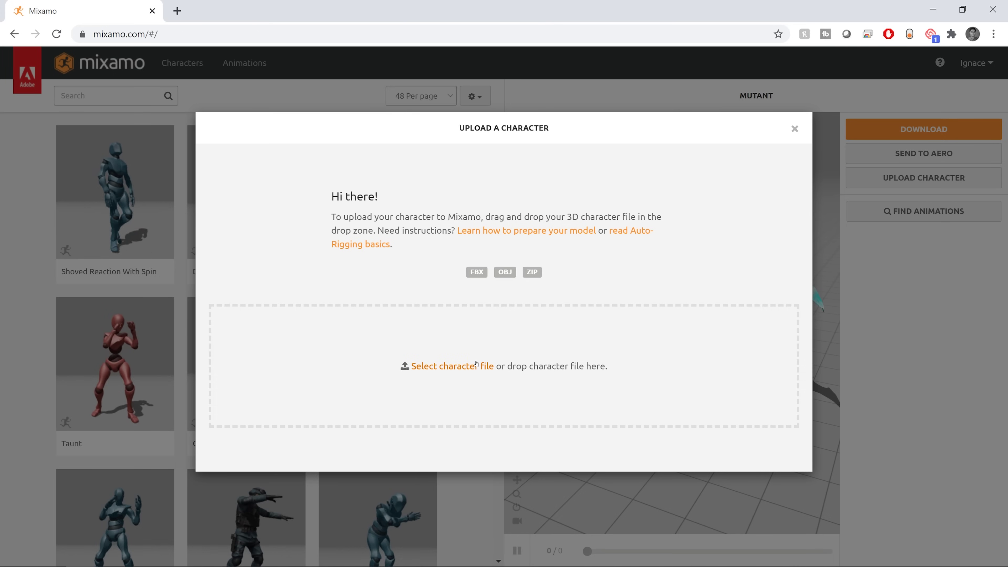
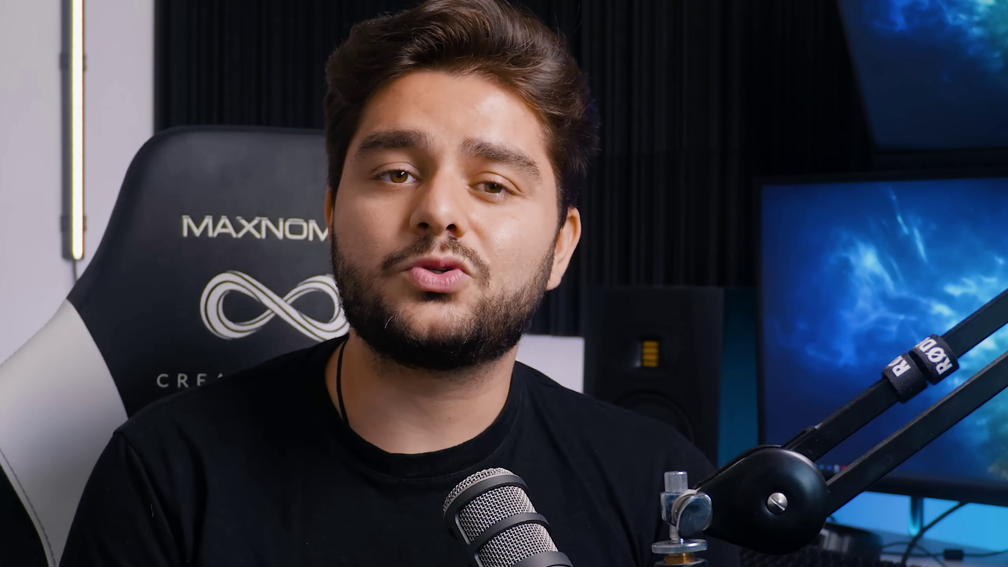
- Scrub the shoe transformation around frame 82 to examine the effect of the Plain - Nike effector
{"action": "left_click", "coordinate": [921, 542]}
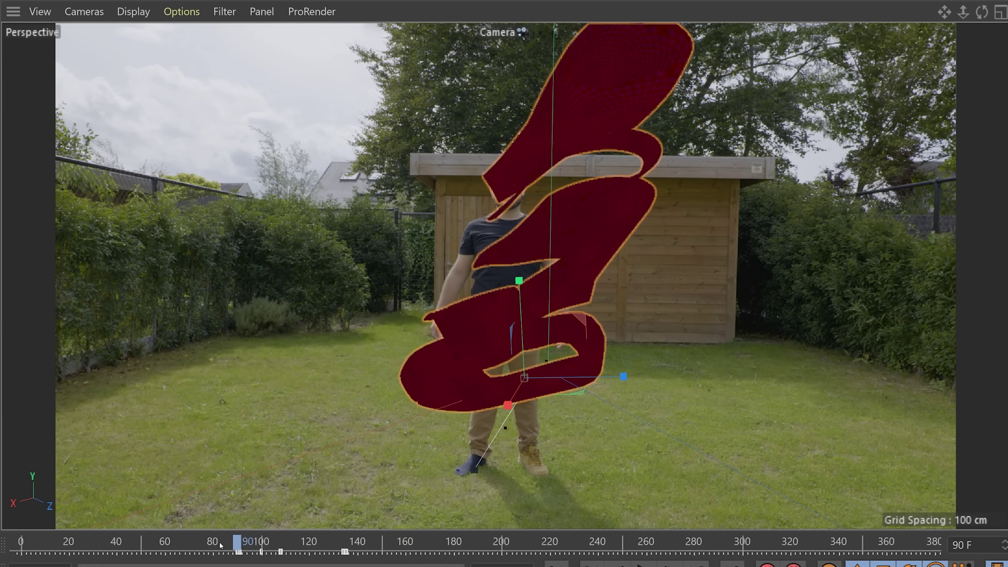
{"action": "left_click", "coordinate": [216, 544]}
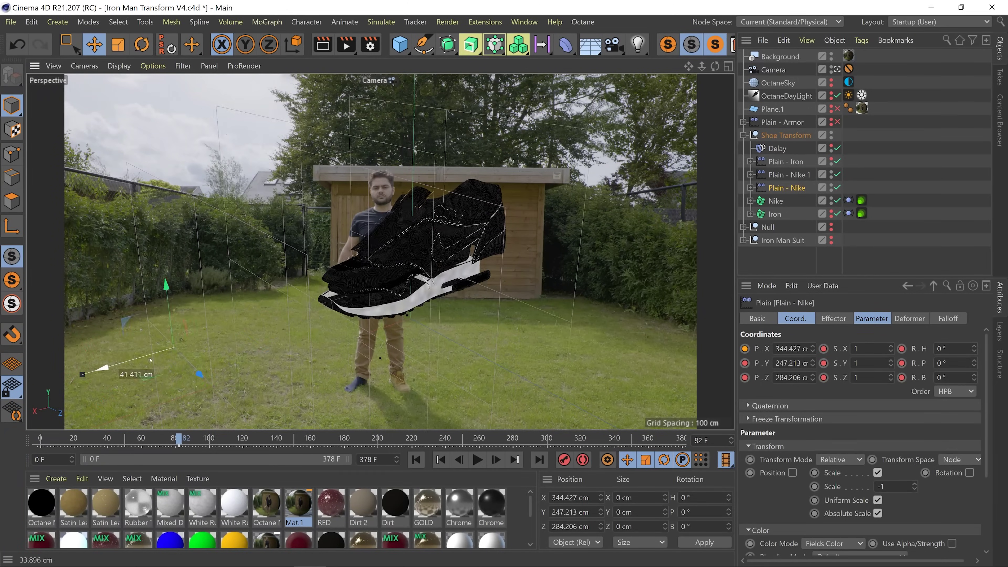
{"action": "left_click", "coordinate": [585, 246]}
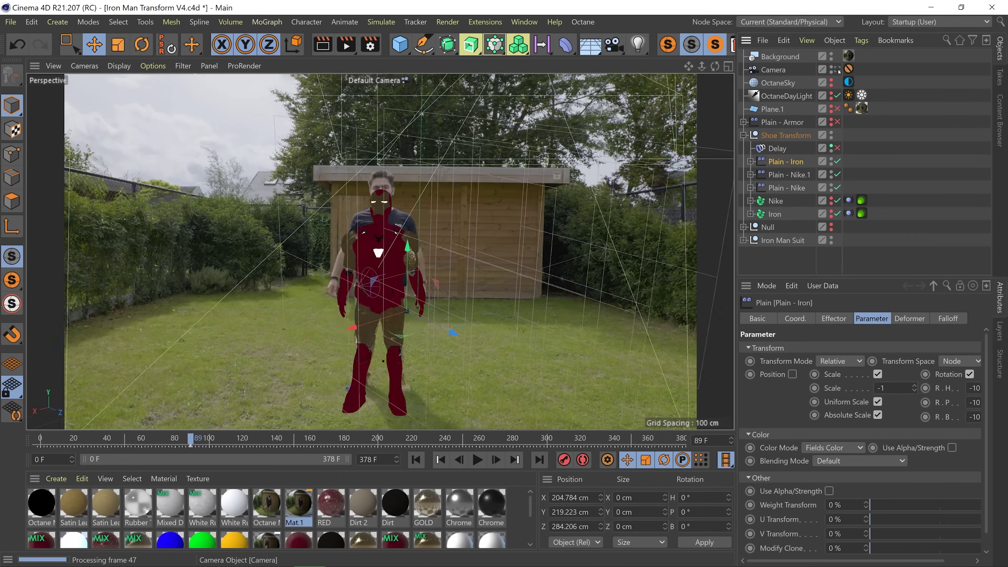
- Look through the scene camera and rotate the new 400 × 400 cm plane beneath the Iron Man suit
{"action": "left_click", "coordinate": [837, 70]}
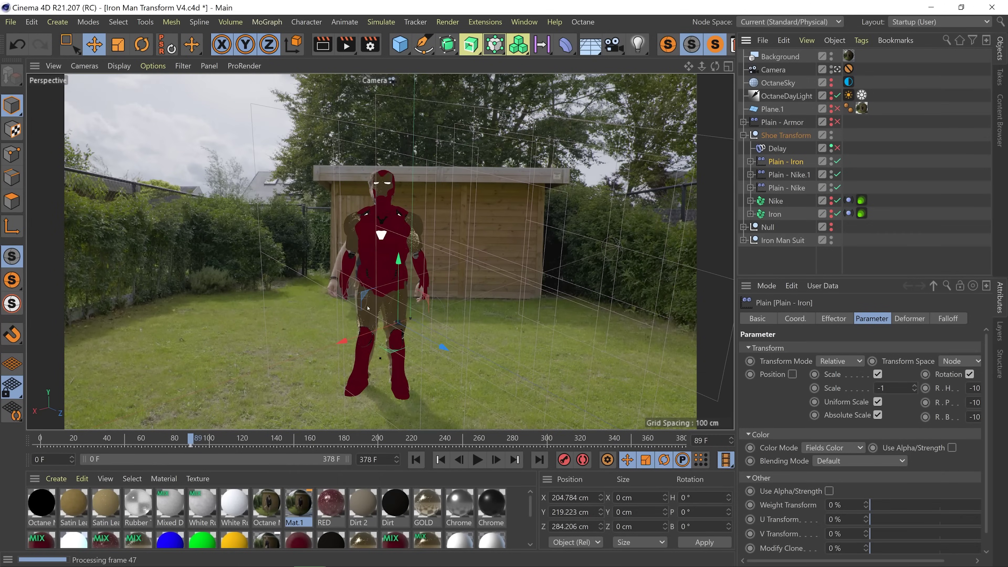
{"action": "left_click", "coordinate": [810, 108]}
{"action": "left_click", "coordinate": [838, 108]}
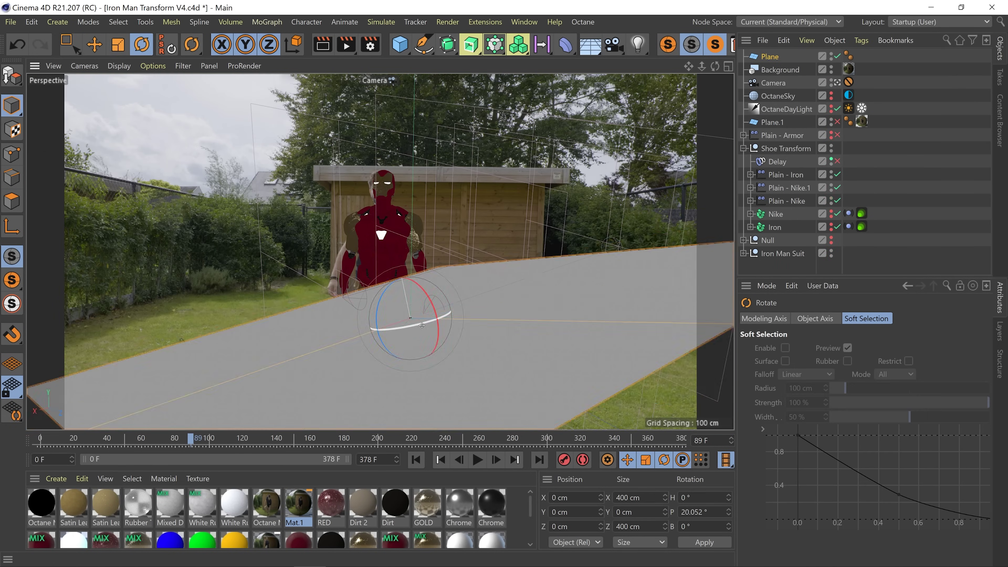
{"action": "left_click_drag", "start_coordinate": [433, 318], "coordinate": [486, 349]}
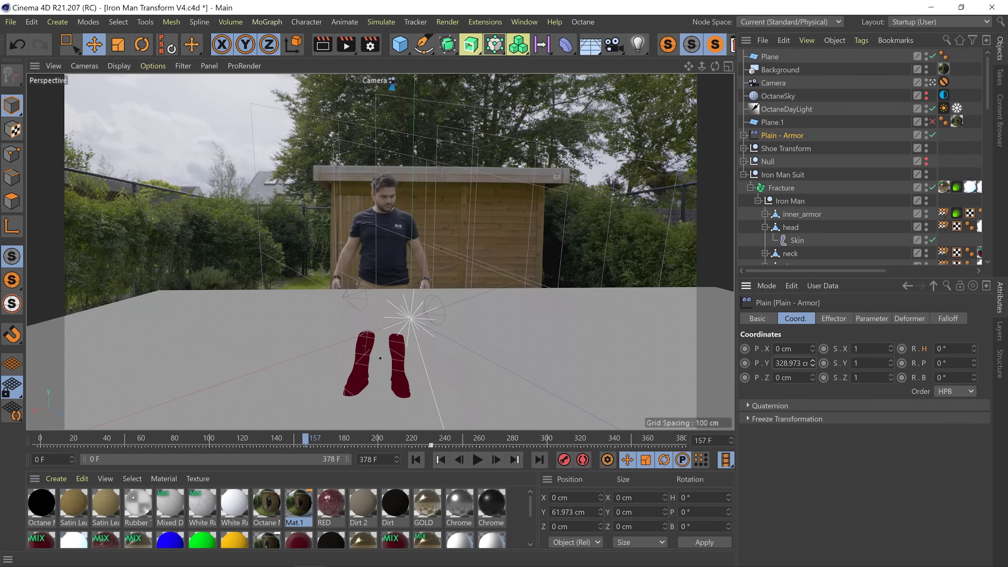
- Raise the Plain - Armor effector to a Y position of 1155.973 cm and select the suit's Fracture object
{"action": "left_click_drag", "start_coordinate": [812, 363], "coordinate": [812, 349]}
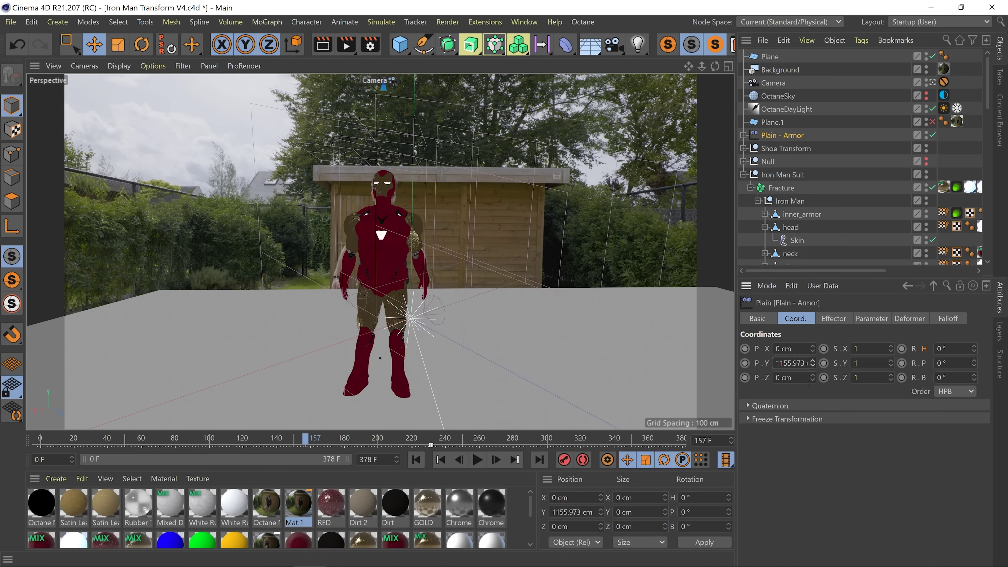
{"action": "left_click", "coordinate": [778, 189]}
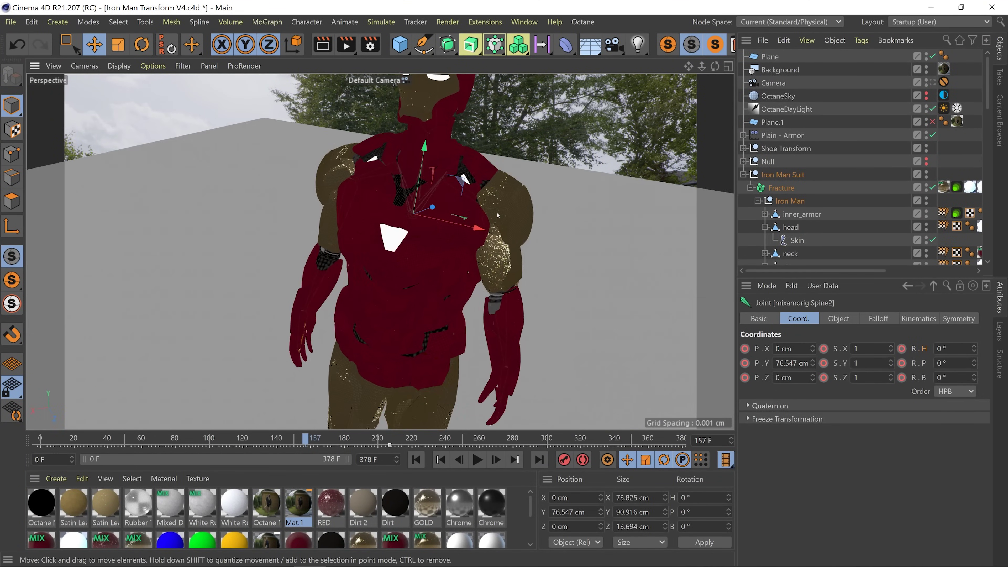
- Rotate the mixamorig:Neck joint and adjust the pose of the Iron Man suit's Mixamo rig
{"action": "left_click", "coordinate": [832, 171]}
{"action": "key", "text": "r"}
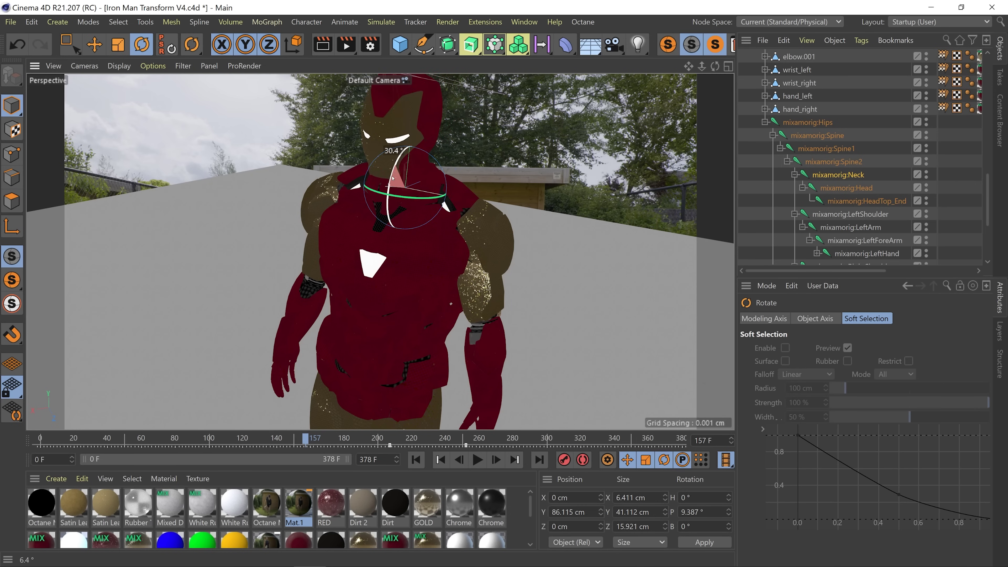
{"action": "left_click", "coordinate": [508, 254]}
{"action": "left_click_drag", "start_coordinate": [527, 227], "coordinate": [510, 237]}
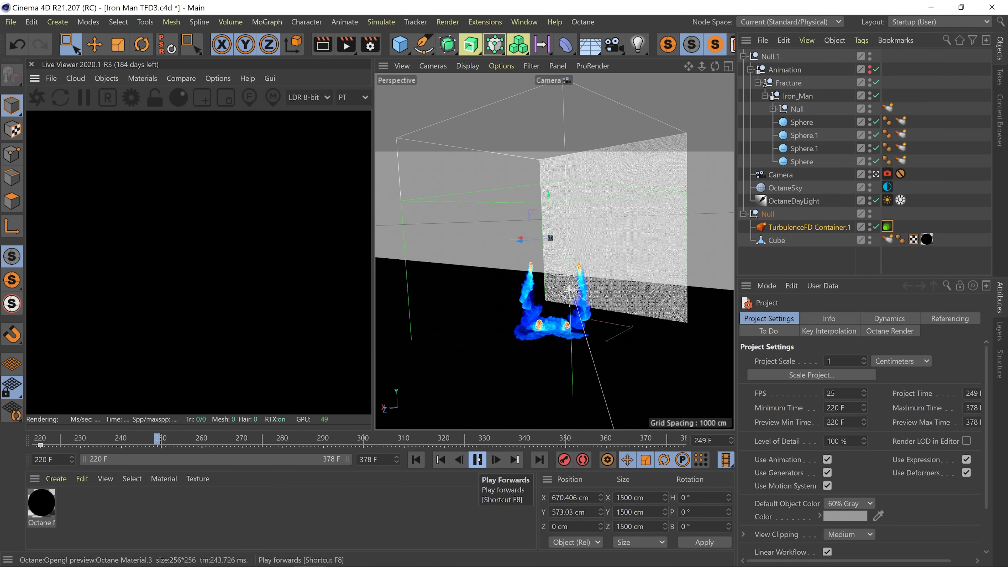
- In the Iron Man TFD3 scene, pause the fire simulation and frame the emitter spheres in the viewport
{"action": "left_click", "coordinate": [479, 459]}
{"action": "left_click", "coordinate": [799, 135]}
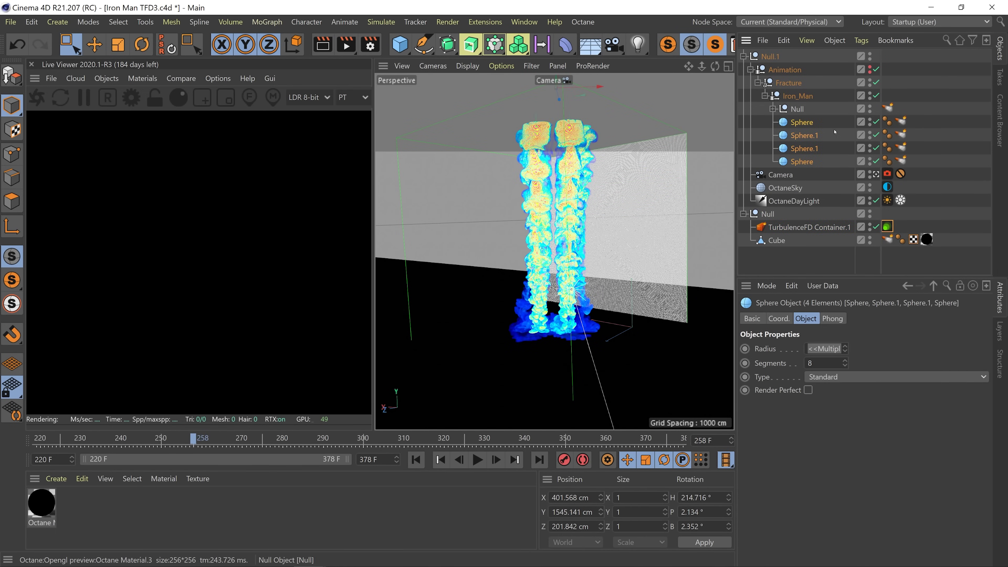
{"action": "key", "text": "o"}
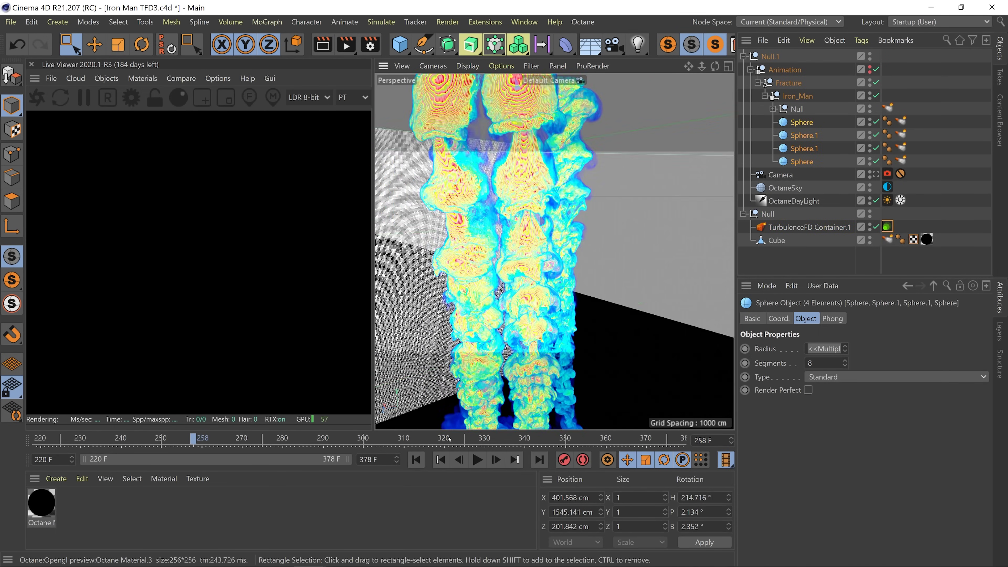
- Return to frame 220, frame the Animation object in the viewport and play the thruster fire simulation
{"action": "left_click", "coordinate": [416, 459]}
{"action": "left_click", "coordinate": [785, 69]}
{"action": "key", "text": "o"}
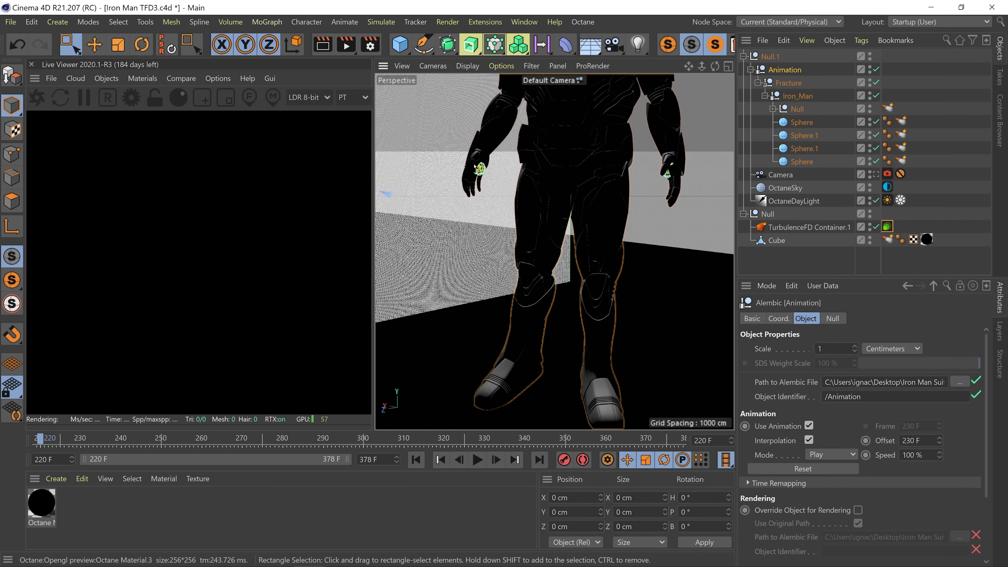
{"action": "left_click", "coordinate": [477, 459]}
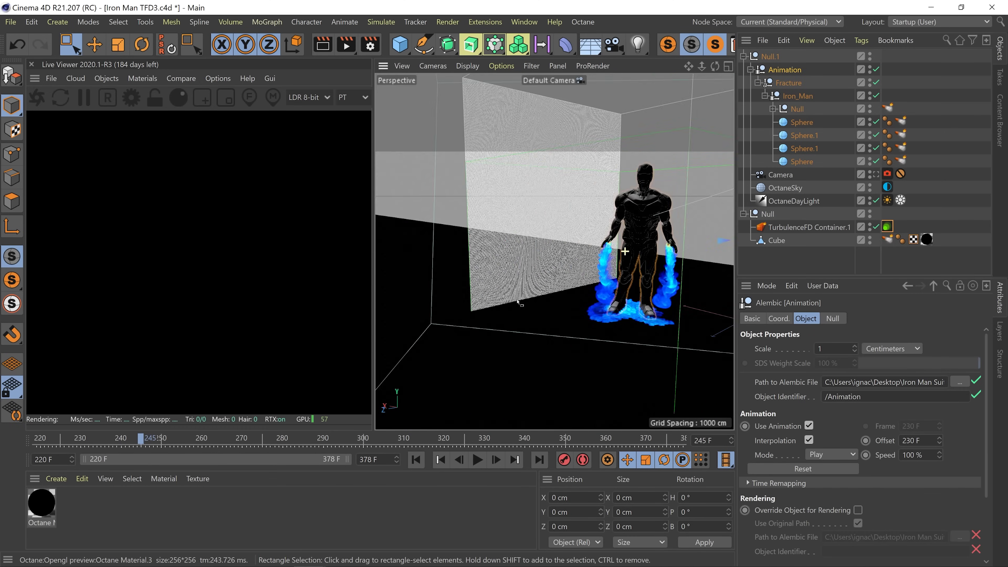
- Render the fire simulation in the Octane Live Viewer and briefly play the timeline
{"action": "left_click", "coordinate": [36, 98]}
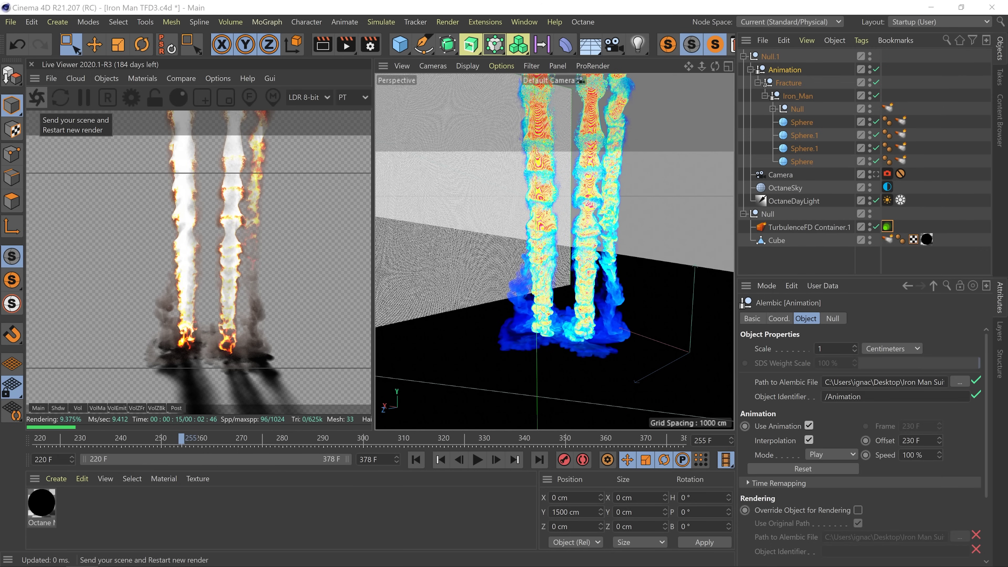
{"action": "left_click", "coordinate": [477, 459]}
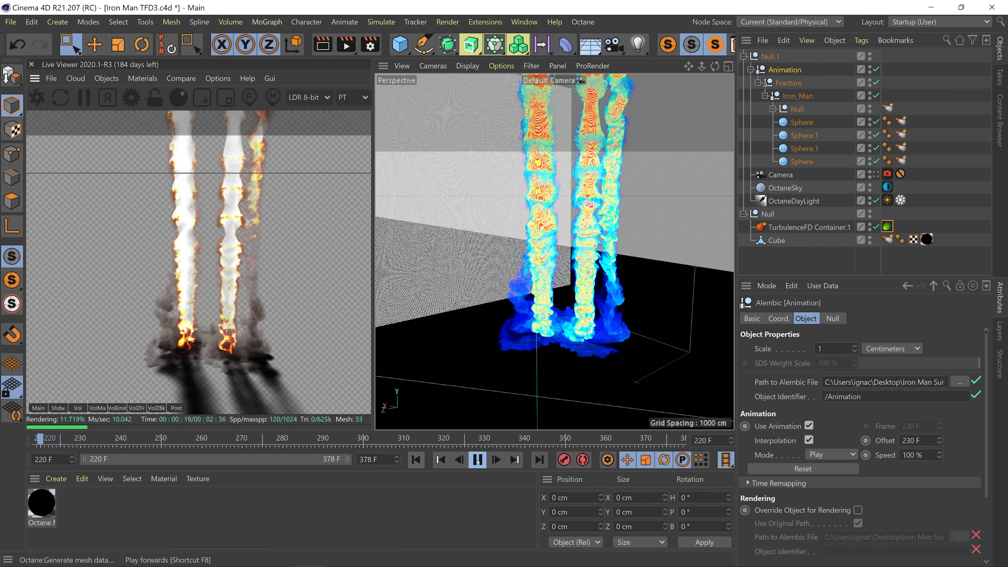
{"action": "left_click", "coordinate": [477, 460]}
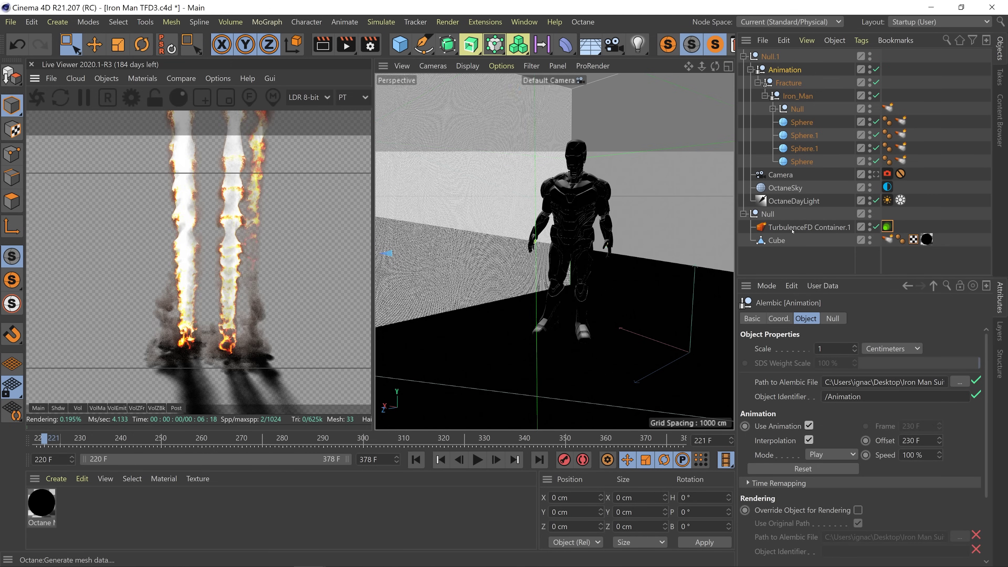
- Jump to the last frame, 378, and open the settings of TurbulenceFD Container.1
{"action": "key", "text": "shift+g"}
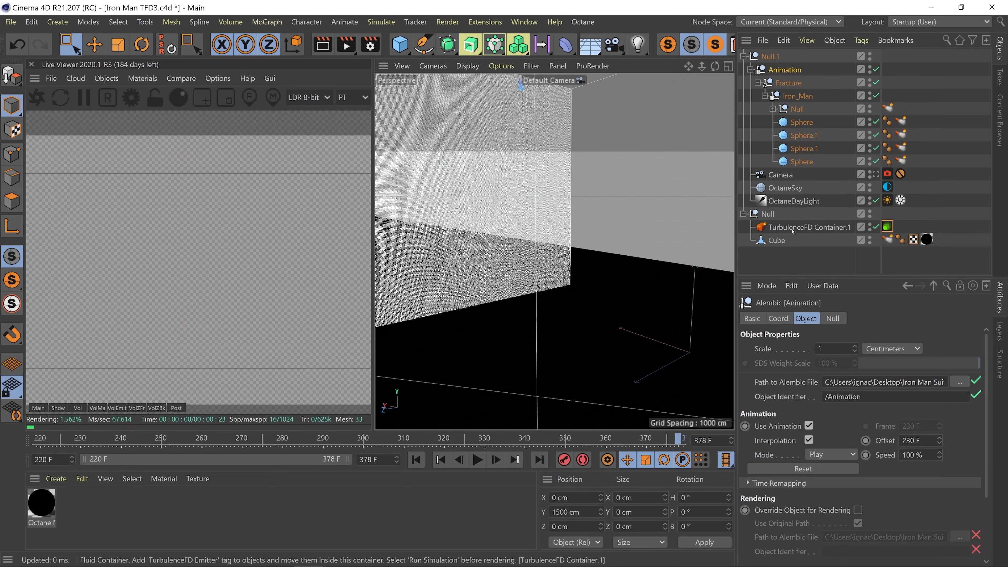
{"action": "left_click", "coordinate": [806, 227]}
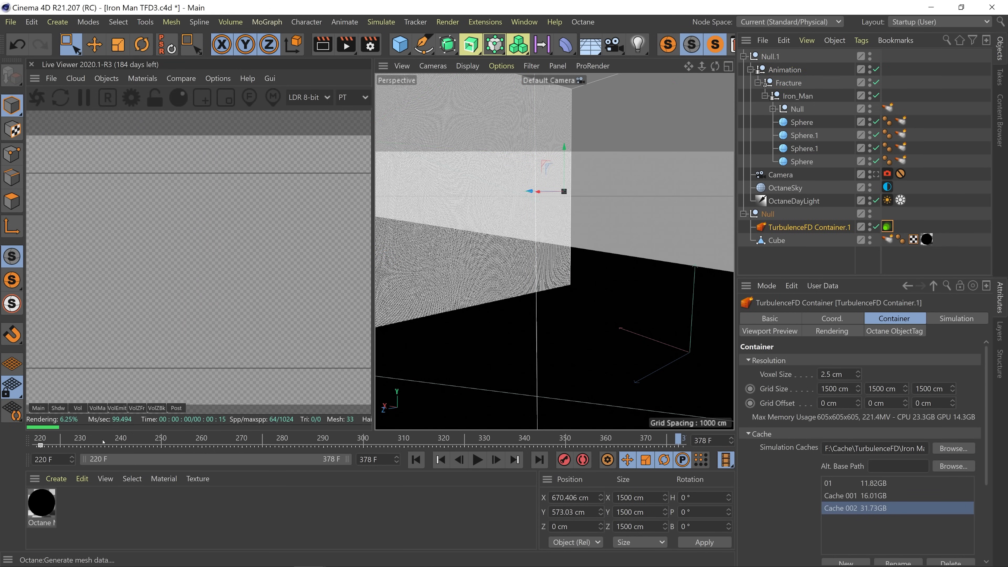
- Show the thruster fire at an earlier frame in the Octane render and switch to the Iron Man Transform V4 scene
{"action": "left_click", "coordinate": [101, 440]}
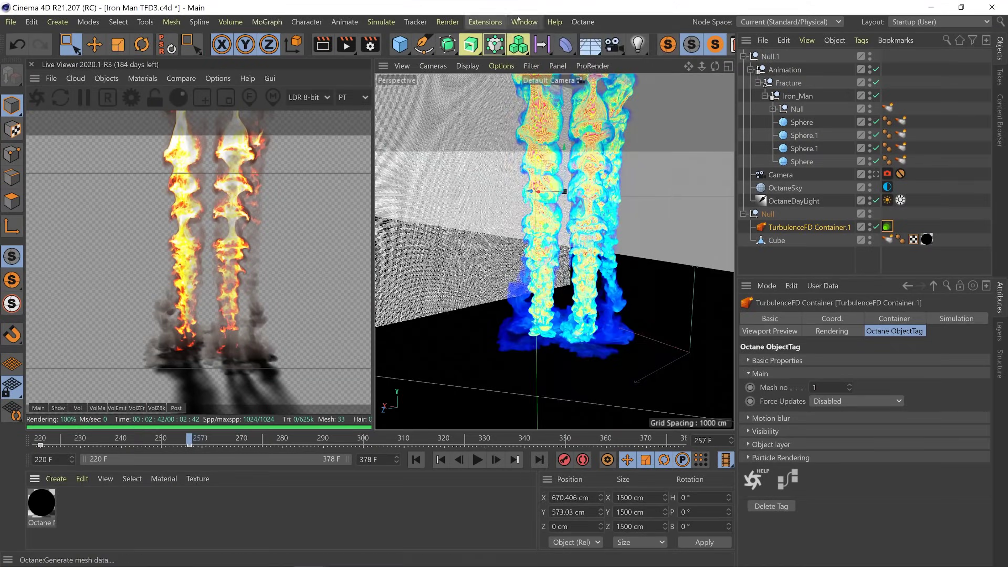
{"action": "left_click", "coordinate": [524, 22]}
{"action": "left_click", "coordinate": [10, 21]}
{"action": "mouse_move", "coordinate": [48, 297]}
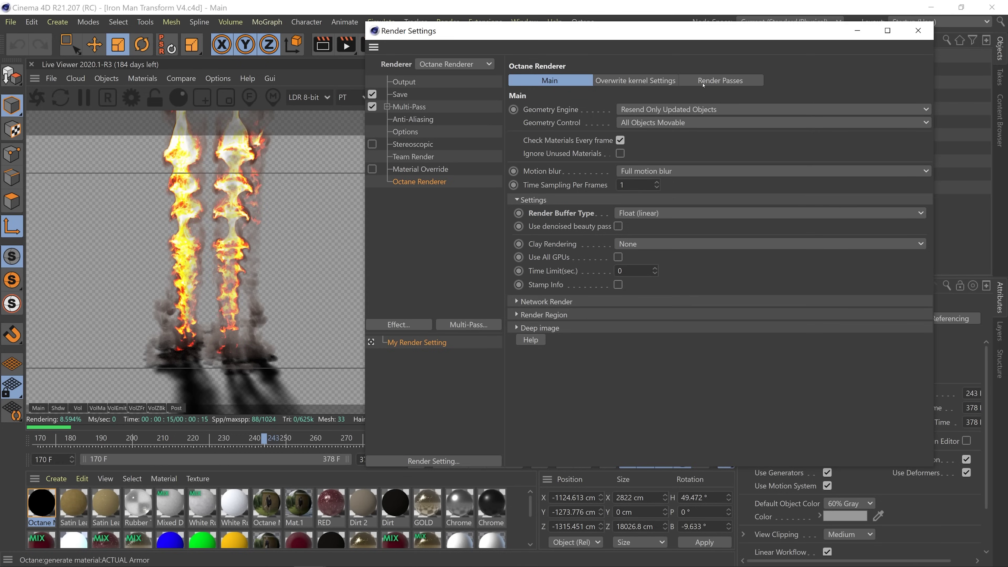
- Examine the enabled beauty and info passes in the Octane render pass settings, and close Render Settings
{"action": "left_click", "coordinate": [702, 82]}
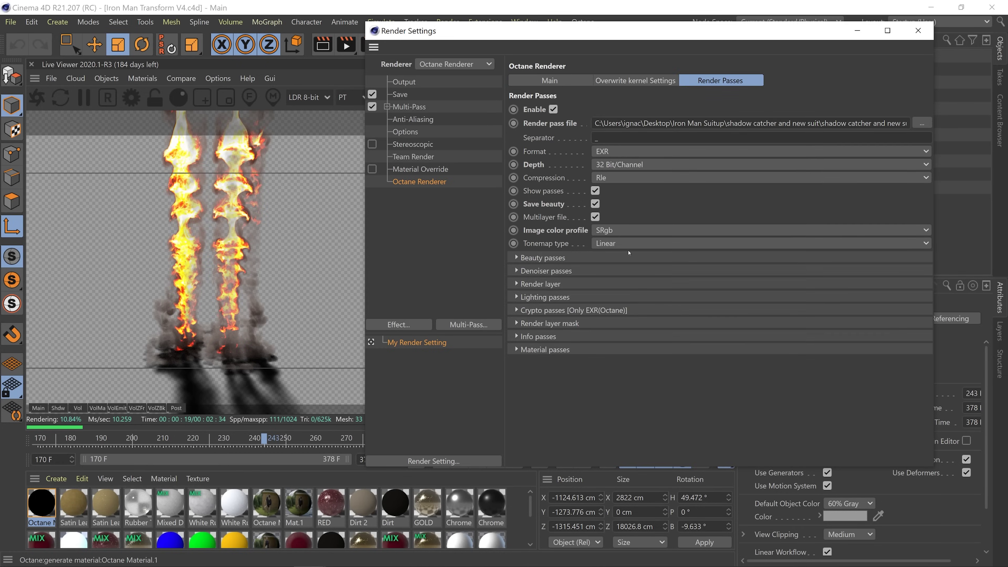
{"action": "left_click", "coordinate": [579, 262]}
{"action": "scroll", "coordinate": [547, 329], "scroll_direction": "down", "scroll_amount": 1}
{"action": "left_click", "coordinate": [518, 397]}
{"action": "left_click", "coordinate": [517, 397]}
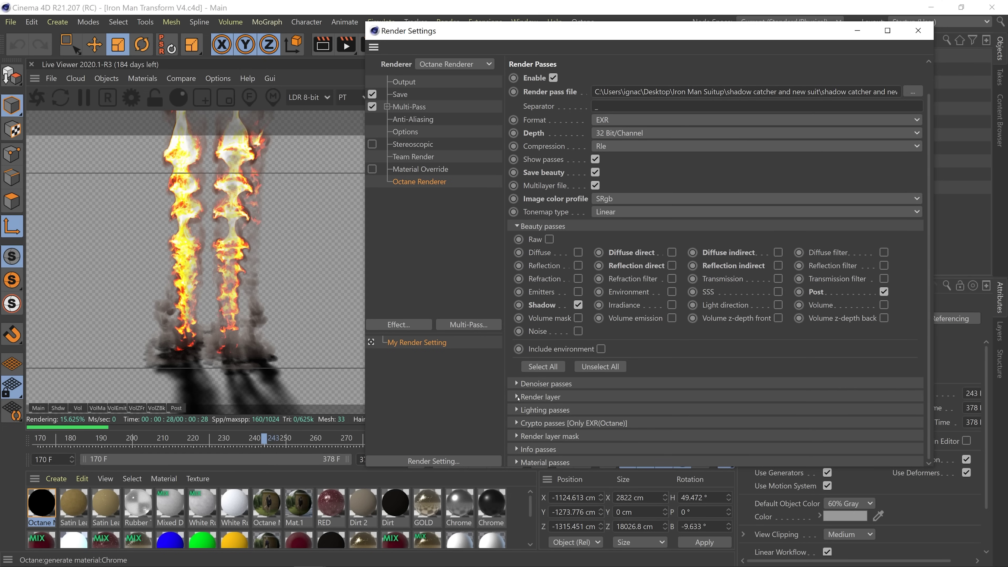
{"action": "left_click", "coordinate": [516, 449]}
{"action": "scroll", "coordinate": [517, 448], "scroll_direction": "down", "scroll_amount": 5}
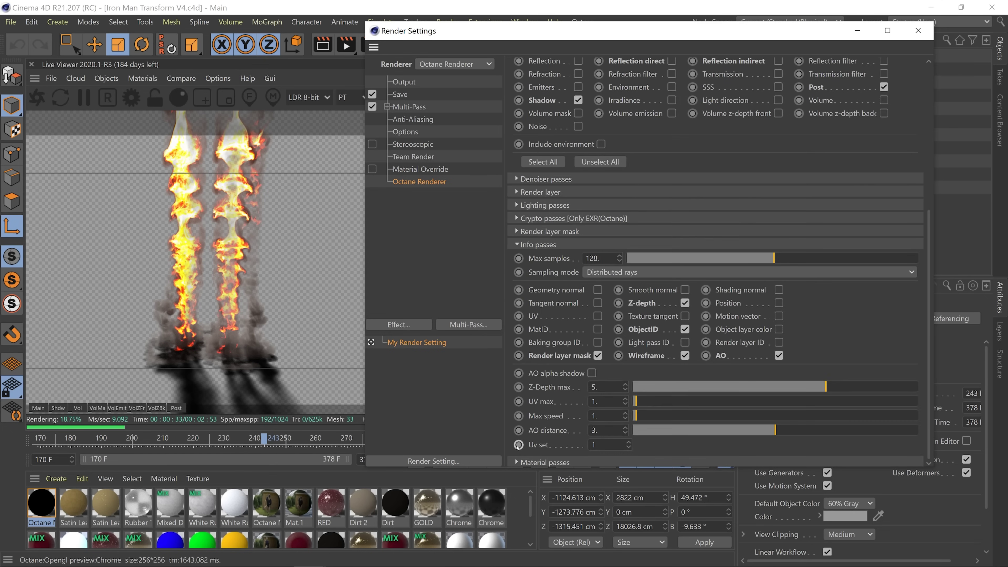
{"action": "left_click", "coordinate": [918, 30]}
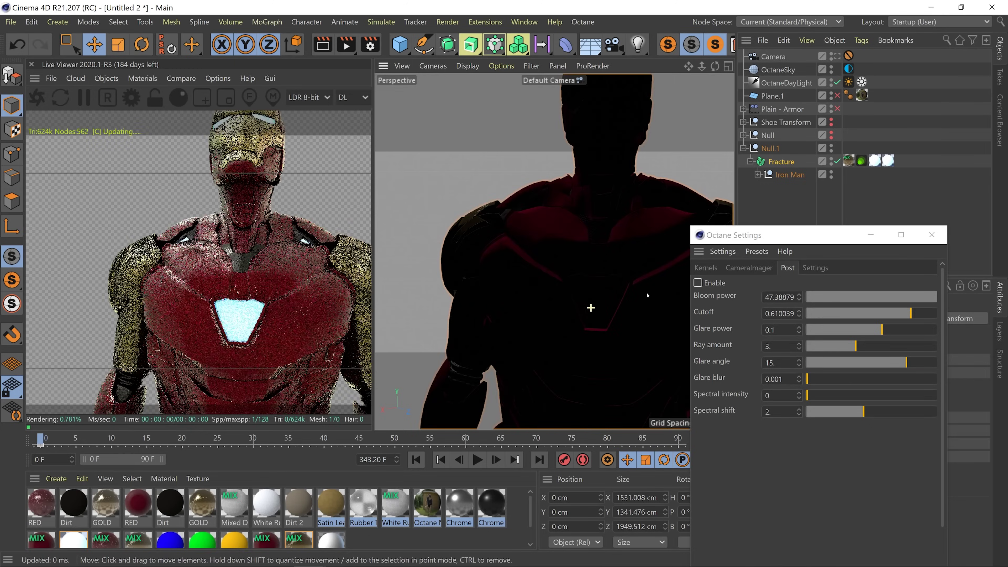
- In the untitled suit scene, enable Octane's post effects for the Iron Man armor's bloom and glare
{"action": "left_click_drag", "start_coordinate": [621, 303], "coordinate": [585, 305], "text": "alt"}
{"action": "left_click", "coordinate": [697, 282]}
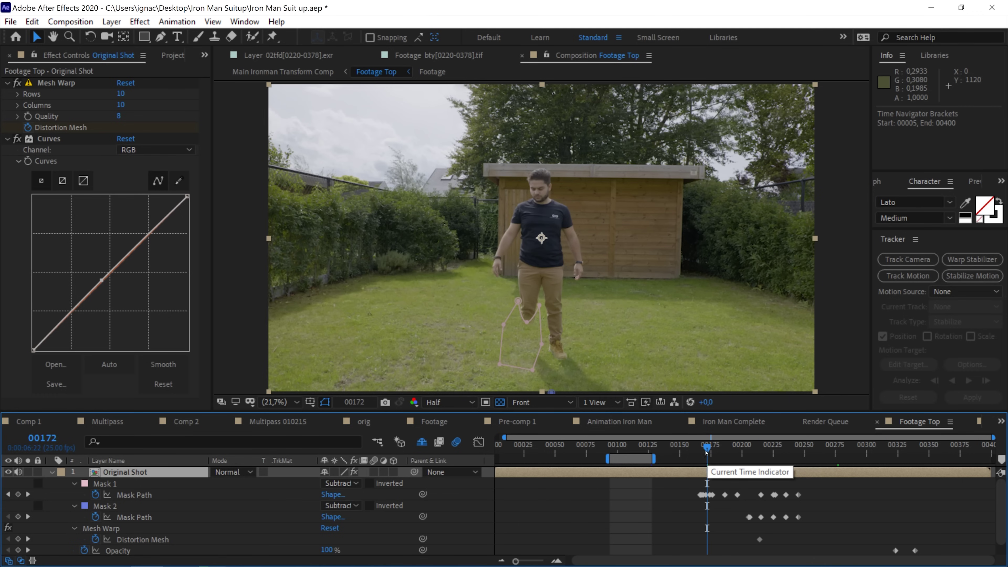
- In After Effects, set the Footage Top composition's work area to frames 161–253 and play the preview
{"action": "key", "text": "b"}
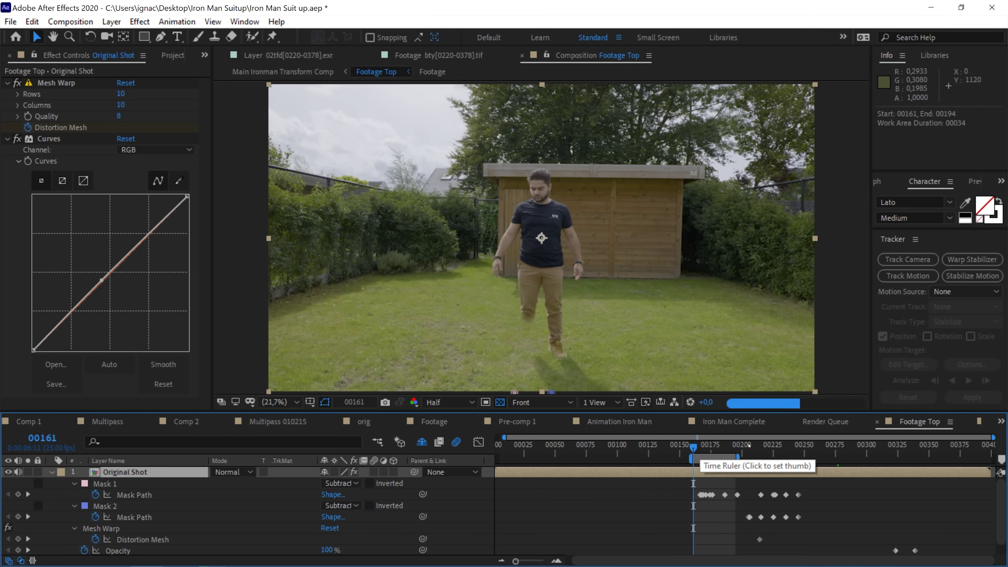
{"action": "left_click", "coordinate": [808, 456]}
{"action": "key", "text": "n"}
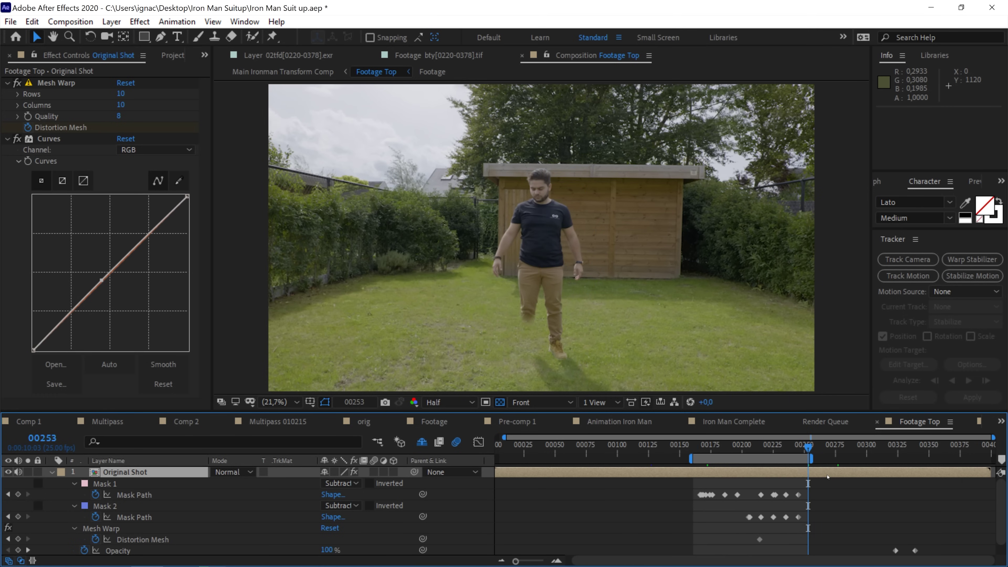
{"action": "key", "text": "space"}
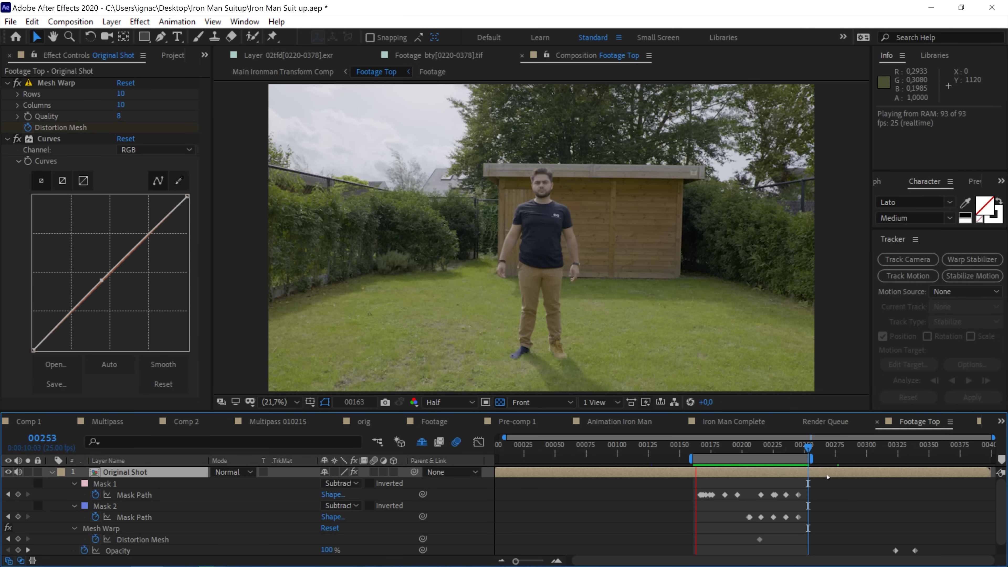